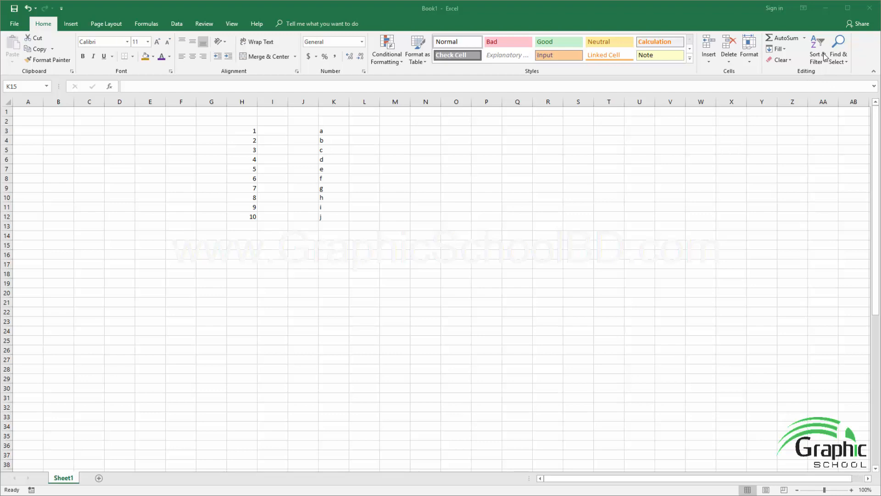
{"action": "left_click", "coordinate": [250, 133]}
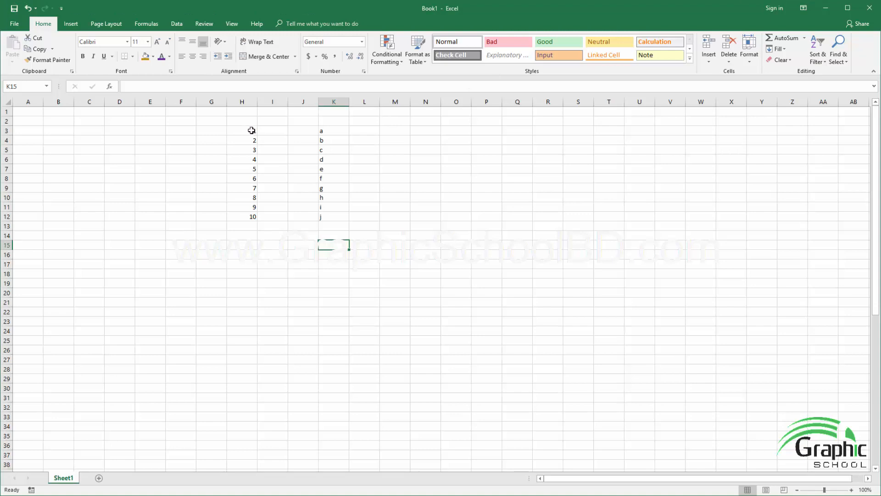
{"action": "left_click_drag", "start_coordinate": [250, 132], "coordinate": [246, 217]}
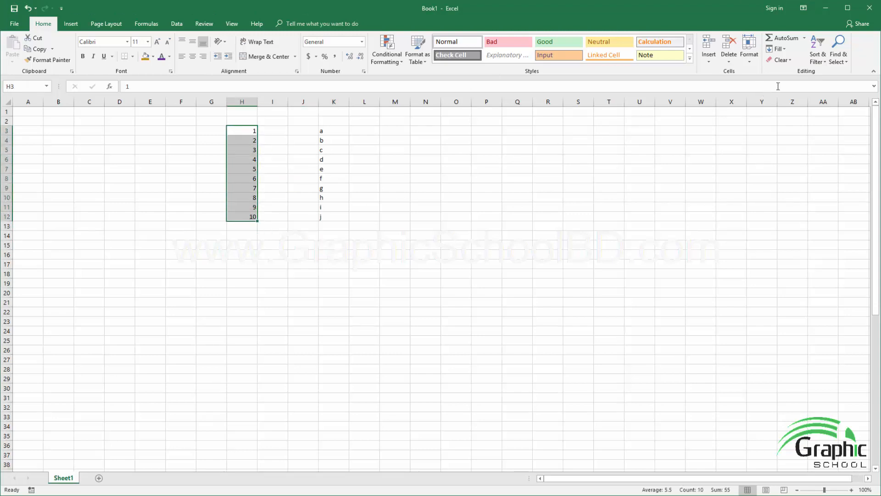
{"action": "left_click", "coordinate": [820, 59]}
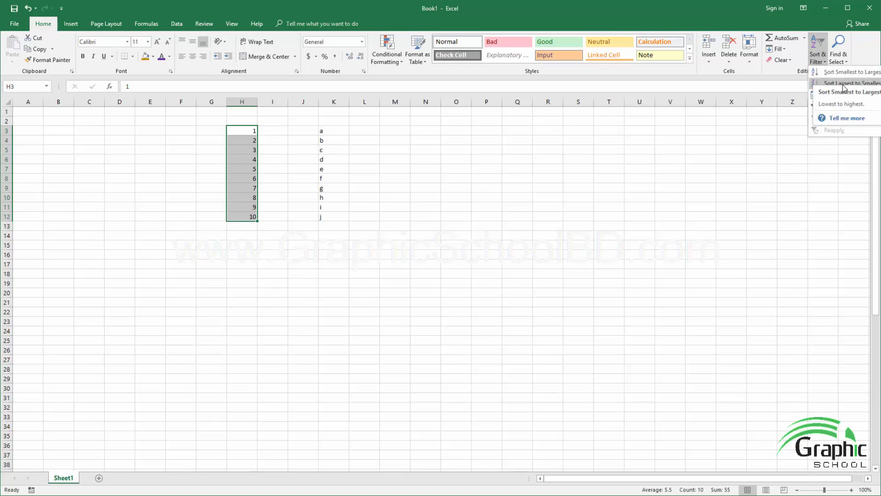
{"action": "left_click", "coordinate": [426, 148]}
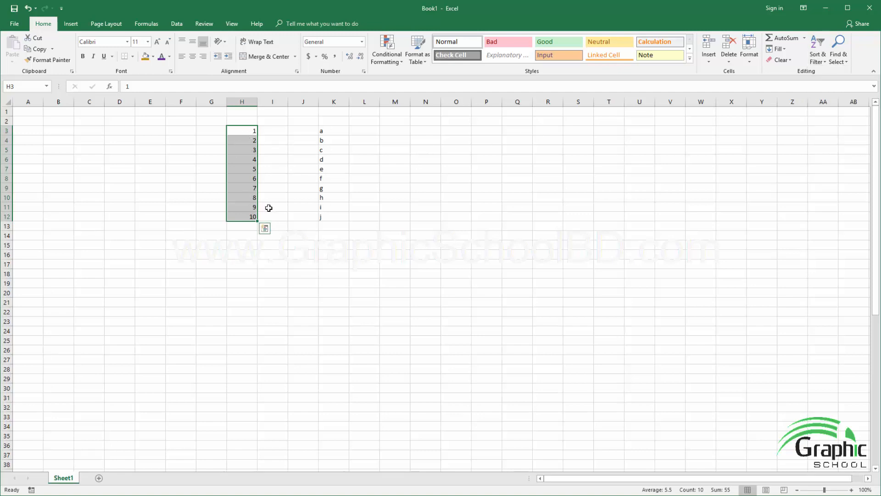
{"action": "left_click", "coordinate": [238, 152]}
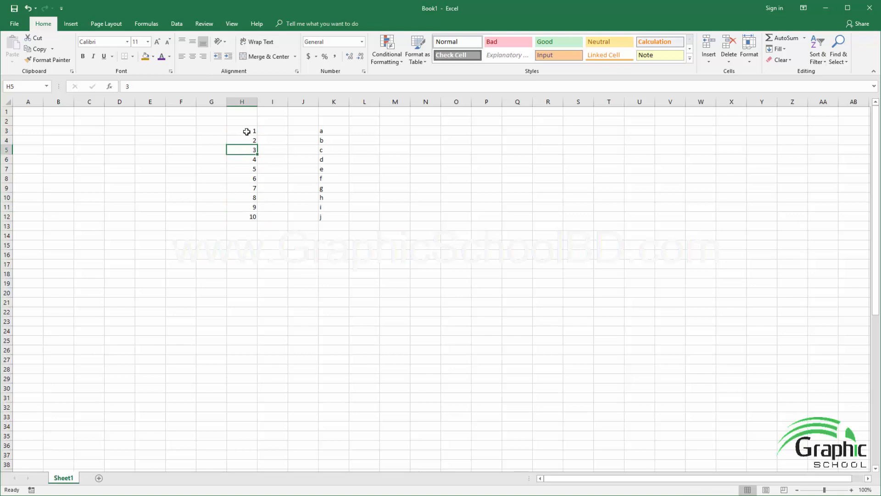
{"action": "left_click", "coordinate": [249, 130]}
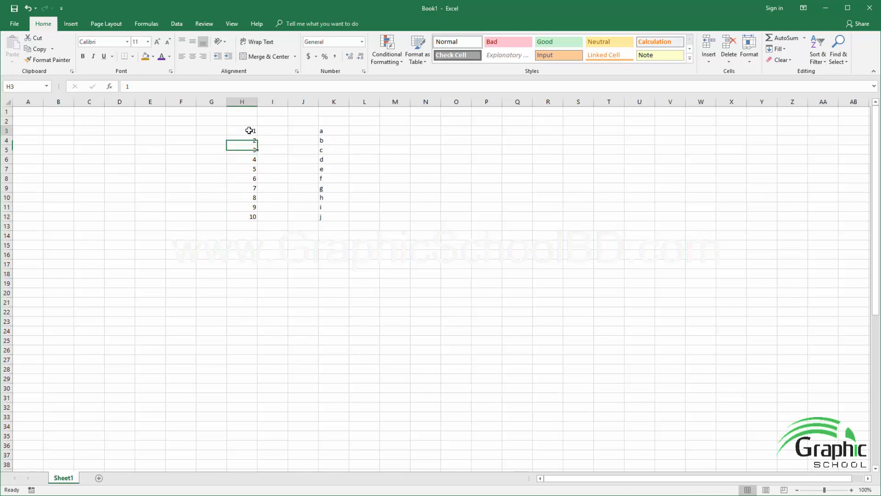
{"action": "left_click_drag", "start_coordinate": [248, 131], "coordinate": [250, 216]}
{"action": "left_click", "coordinate": [250, 149]}
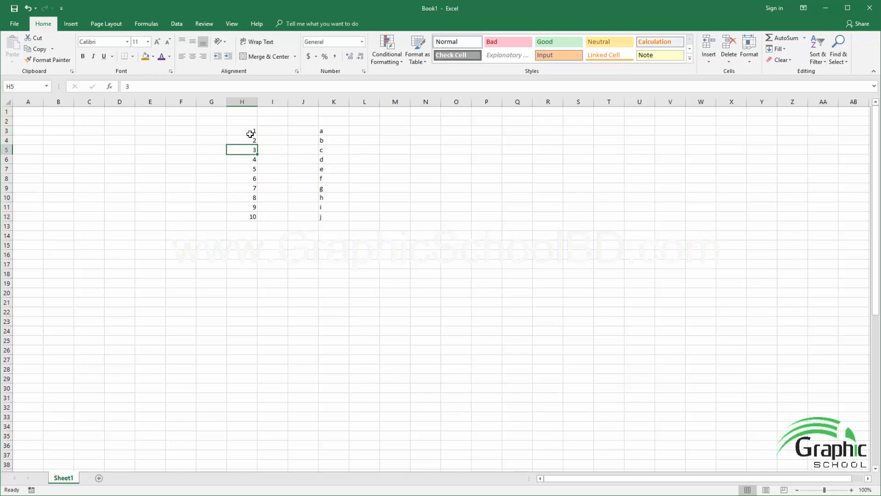
{"action": "left_click_drag", "start_coordinate": [250, 133], "coordinate": [250, 216]}
{"action": "left_click", "coordinate": [248, 244]}
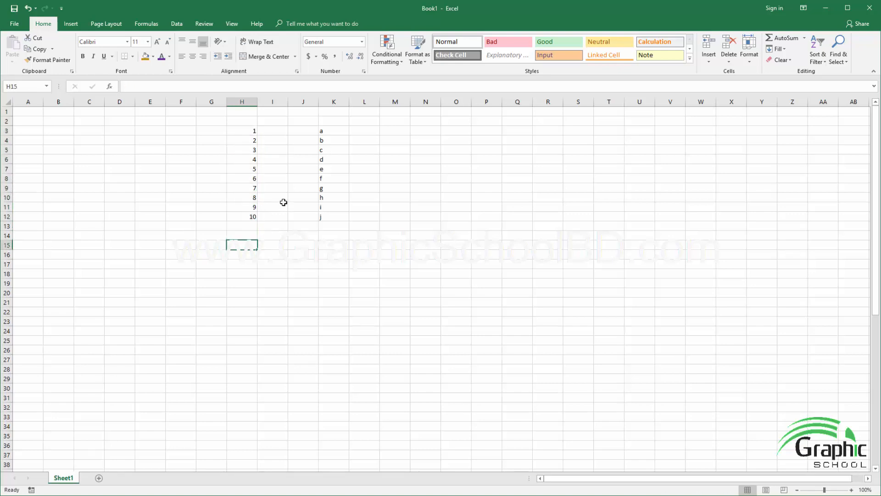
Sort the numbers in H3:H12 from largest to smallest.
{"action": "left_click_drag", "start_coordinate": [250, 217], "coordinate": [246, 133]}
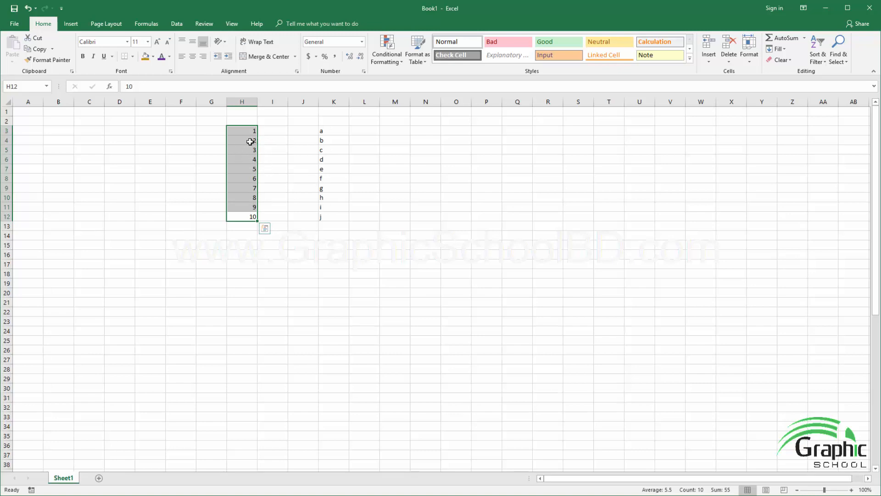
{"action": "left_click", "coordinate": [824, 62]}
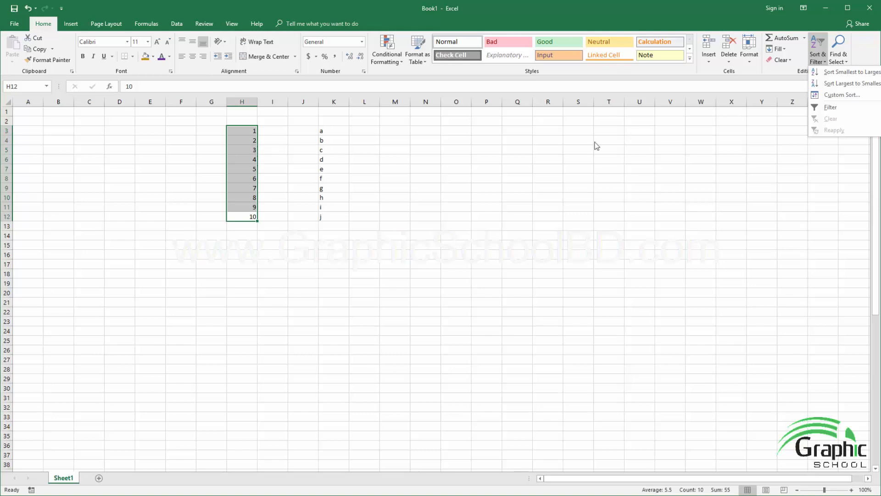
{"action": "left_click", "coordinate": [831, 88]}
{"action": "left_click", "coordinate": [417, 180]}
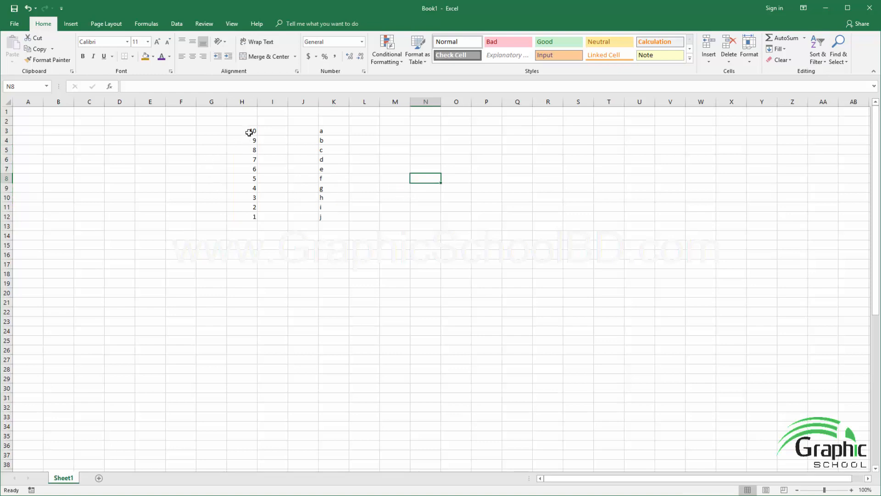
{"action": "left_click_drag", "start_coordinate": [249, 132], "coordinate": [251, 216]}
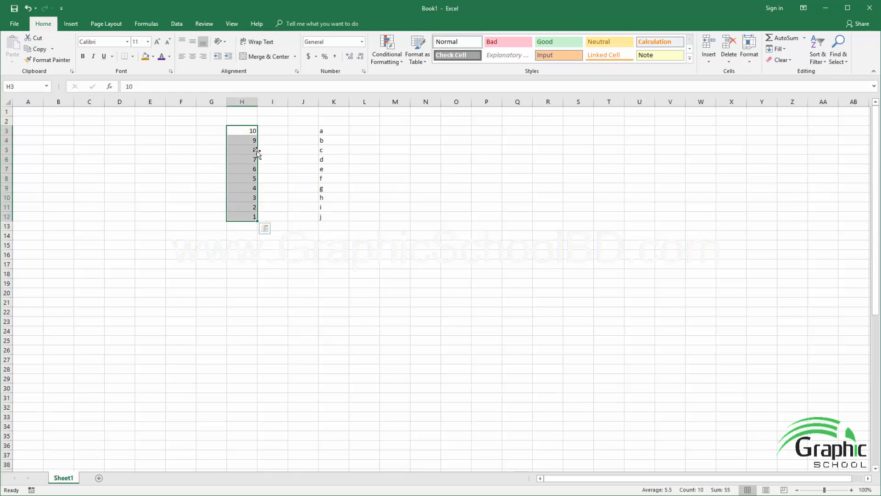
{"action": "left_click", "coordinate": [252, 150]}
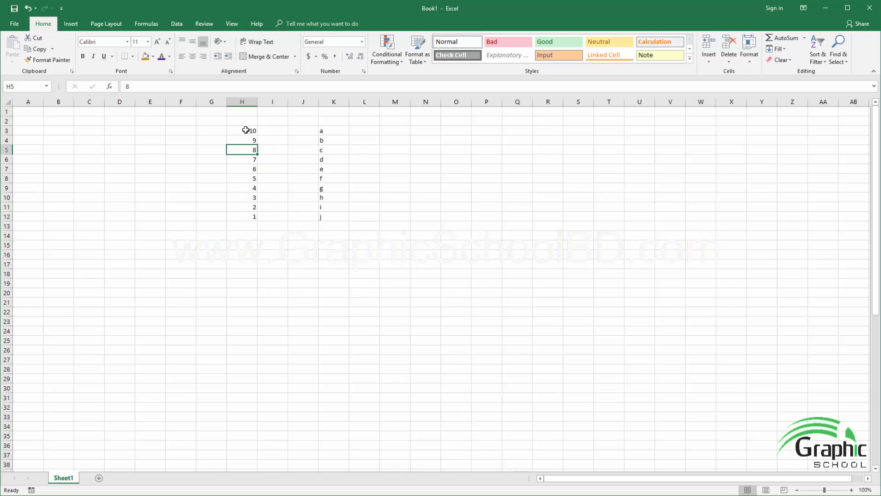
{"action": "left_click_drag", "start_coordinate": [246, 130], "coordinate": [244, 214]}
Sort the letters in K3:K12 in reverse alphabetical order, Z to A.
{"action": "left_click", "coordinate": [325, 215]}
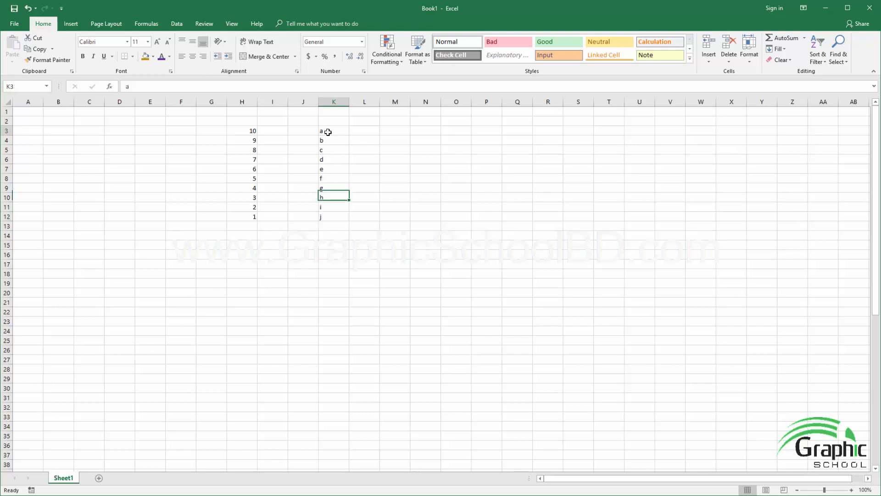
{"action": "left_click_drag", "start_coordinate": [326, 132], "coordinate": [327, 215]}
{"action": "left_click", "coordinate": [328, 216]}
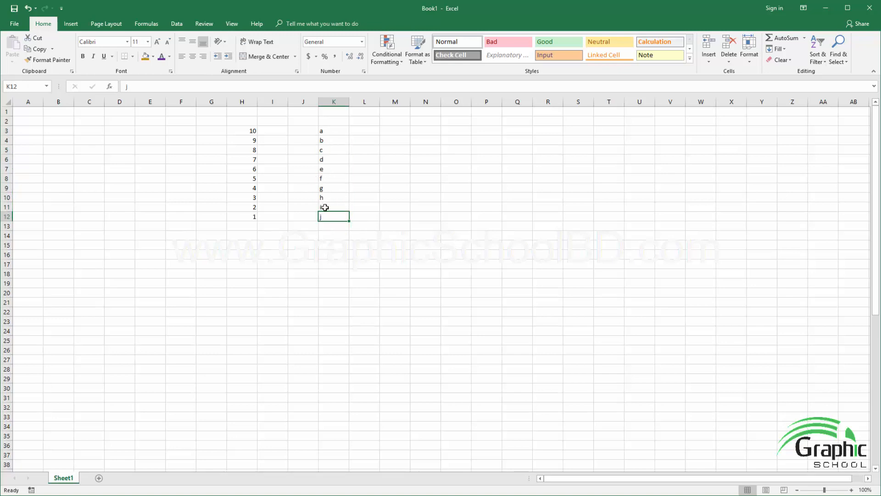
{"action": "left_click_drag", "start_coordinate": [325, 217], "coordinate": [325, 149]}
{"action": "left_click_drag", "start_coordinate": [324, 149], "coordinate": [324, 219]}
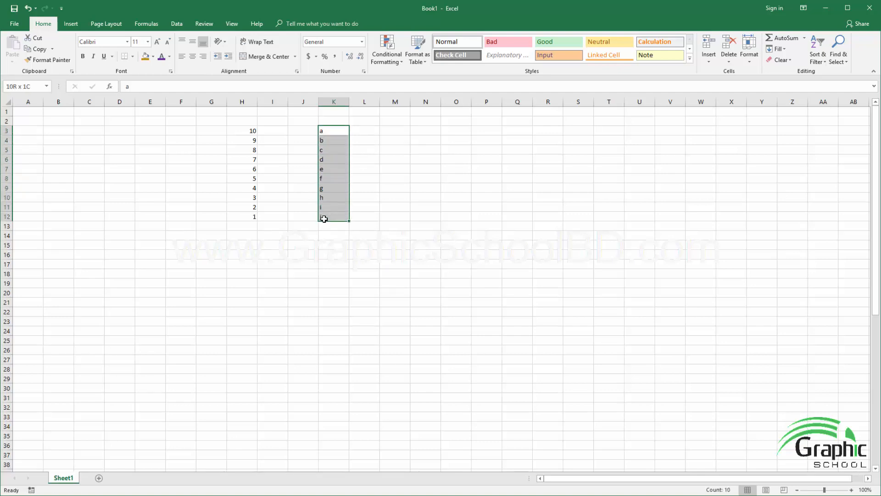
{"action": "left_click", "coordinate": [818, 56]}
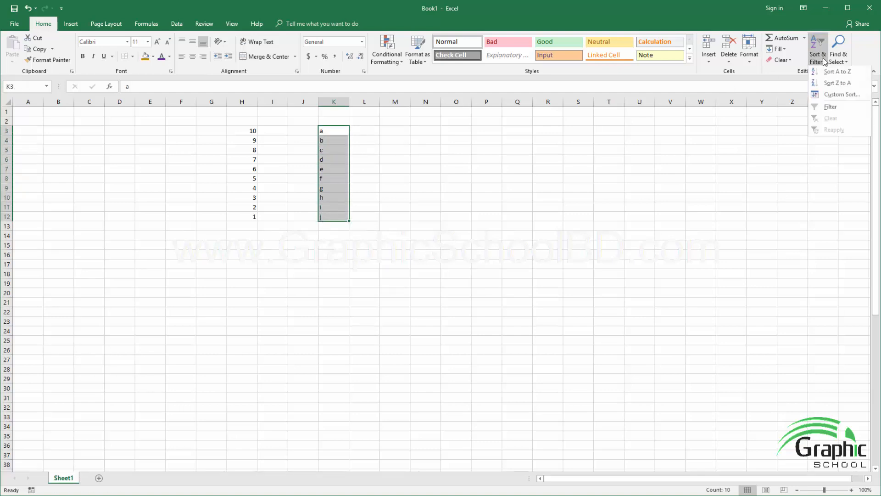
{"action": "left_click", "coordinate": [832, 84]}
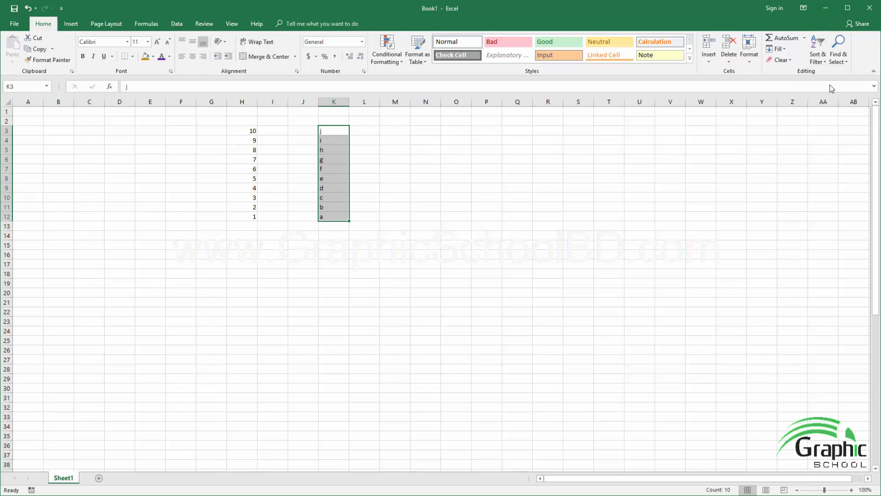
{"action": "left_click", "coordinate": [513, 141]}
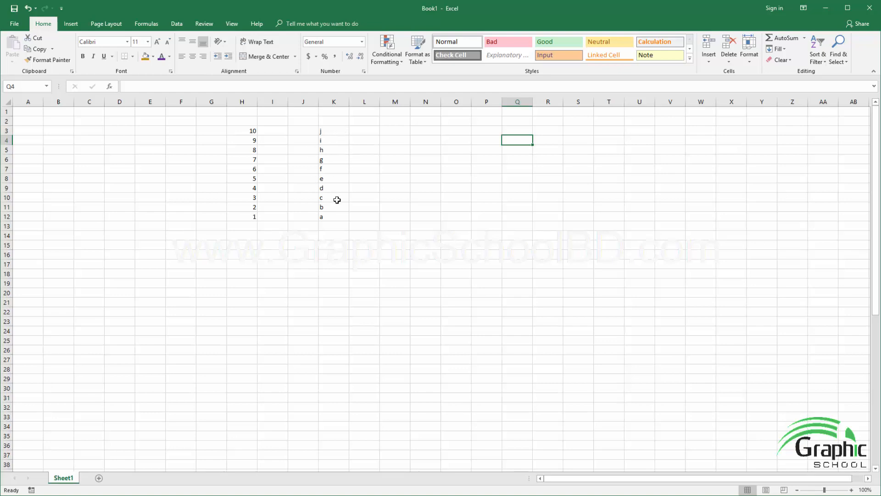
Enter the numbers 250, 150, 350, 47 and 58 down column N in cells N8 to N12.
{"action": "left_click", "coordinate": [414, 175]}
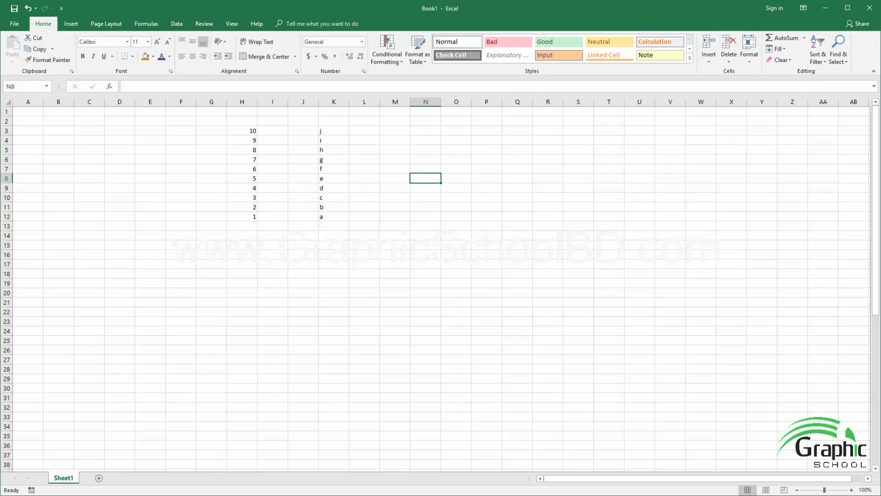
{"action": "type", "text": "2"}
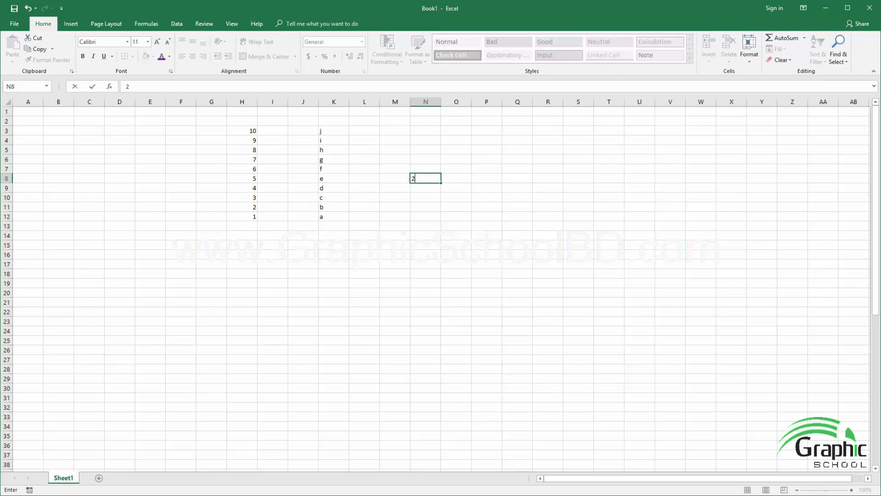
{"action": "type", "text": "50"}
{"action": "key", "text": "Return"}
{"action": "type", "text": "15"}
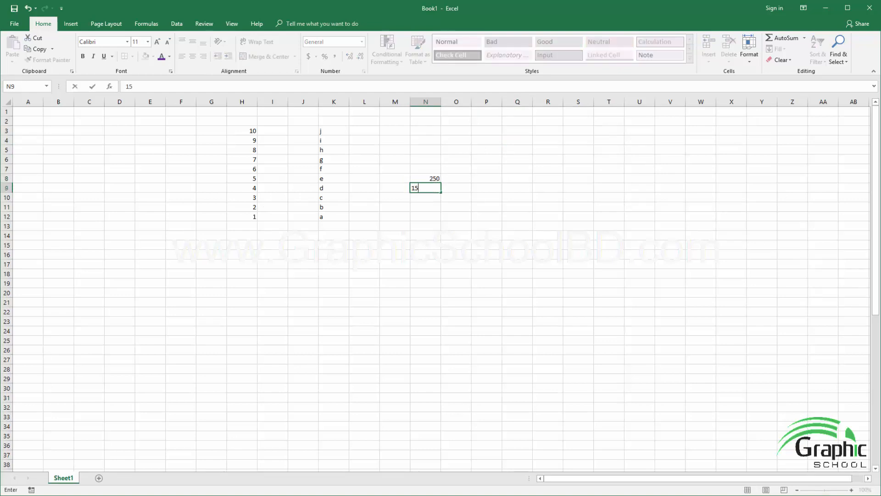
{"action": "key", "text": "Return"}
{"action": "type", "text": "350"}
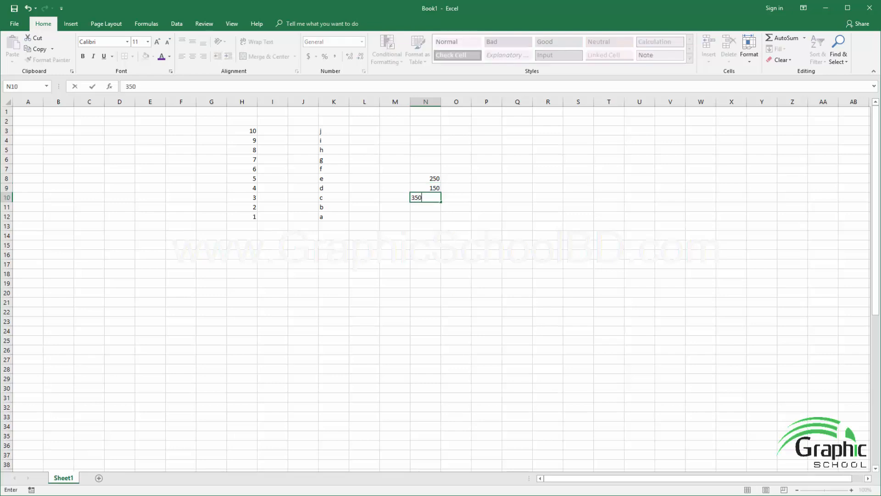
{"action": "key", "text": "Return"}
{"action": "type", "text": "47"}
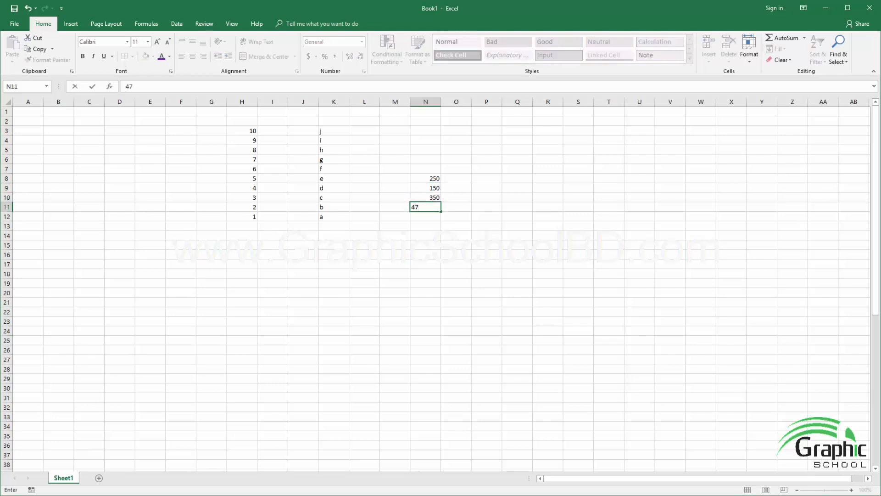
{"action": "key", "text": "Return"}
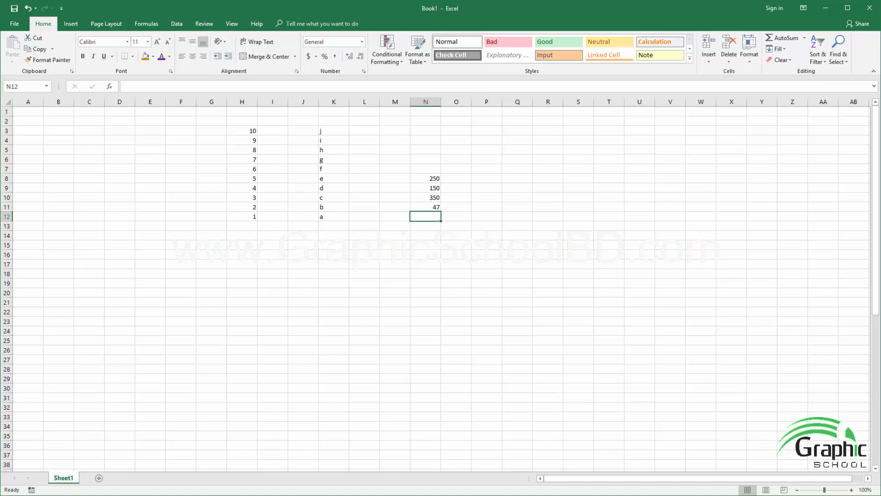
{"action": "type", "text": "58"}
{"action": "key", "text": "Return"}
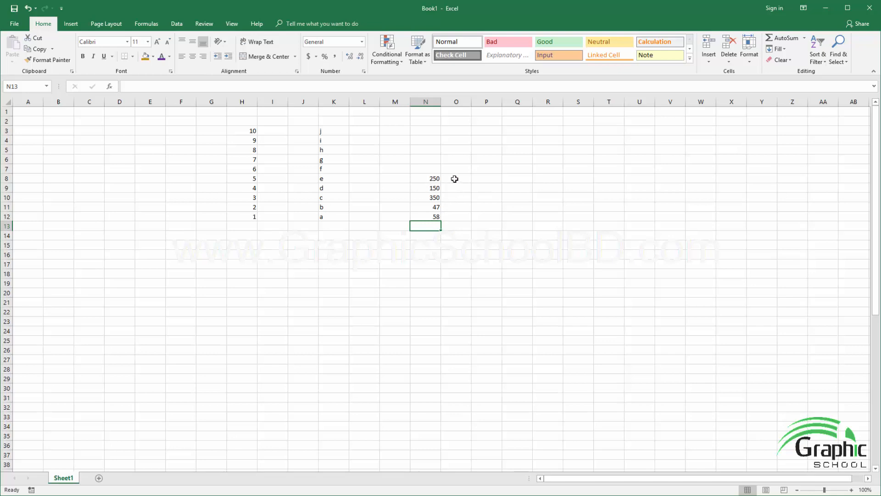
Sort the numbers in N8:N12 from smallest to largest.
{"action": "left_click_drag", "start_coordinate": [429, 178], "coordinate": [431, 217]}
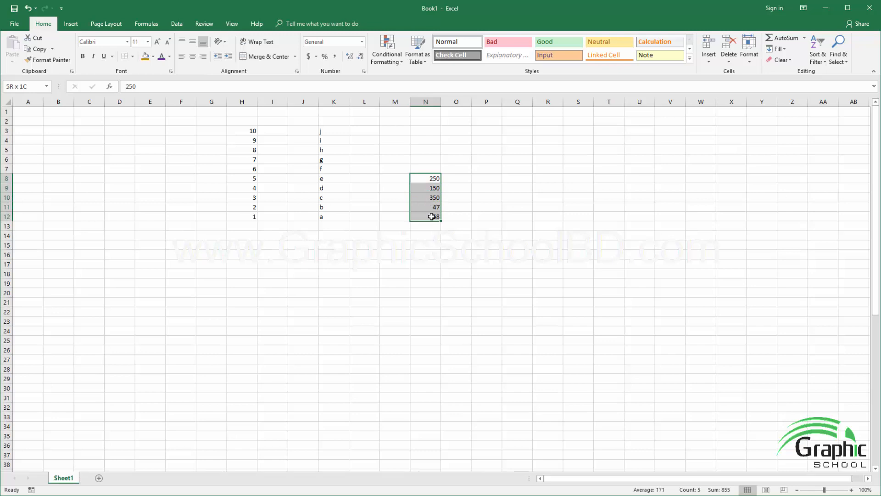
{"action": "left_click", "coordinate": [819, 58]}
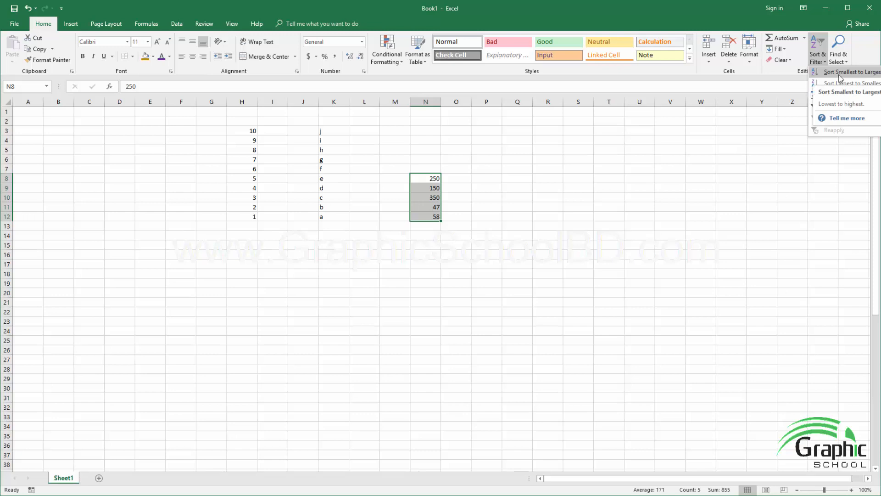
{"action": "left_click", "coordinate": [840, 72]}
{"action": "left_click", "coordinate": [572, 197]}
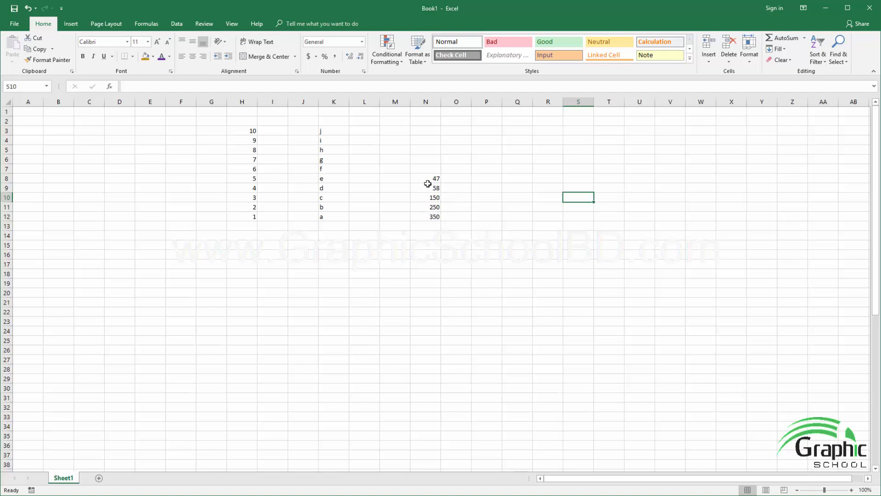
Sort the numbers in N8:N12 from largest to smallest.
{"action": "left_click_drag", "start_coordinate": [434, 178], "coordinate": [434, 216]}
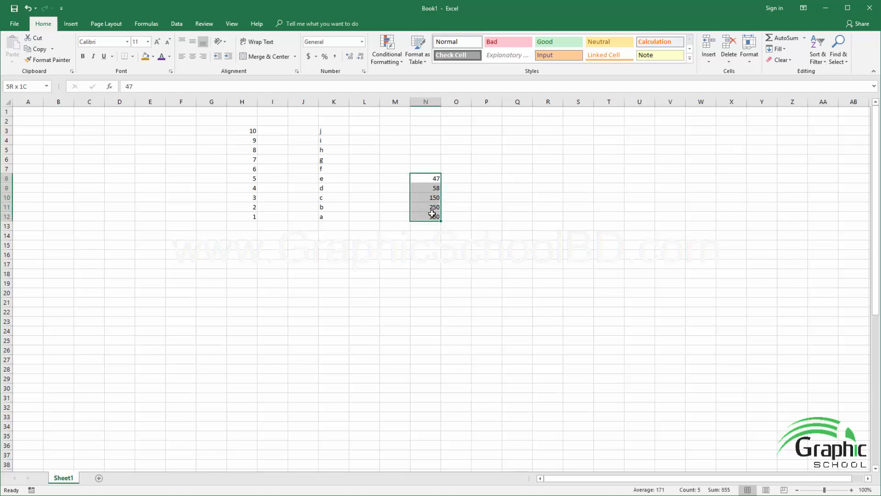
{"action": "left_click", "coordinate": [820, 60]}
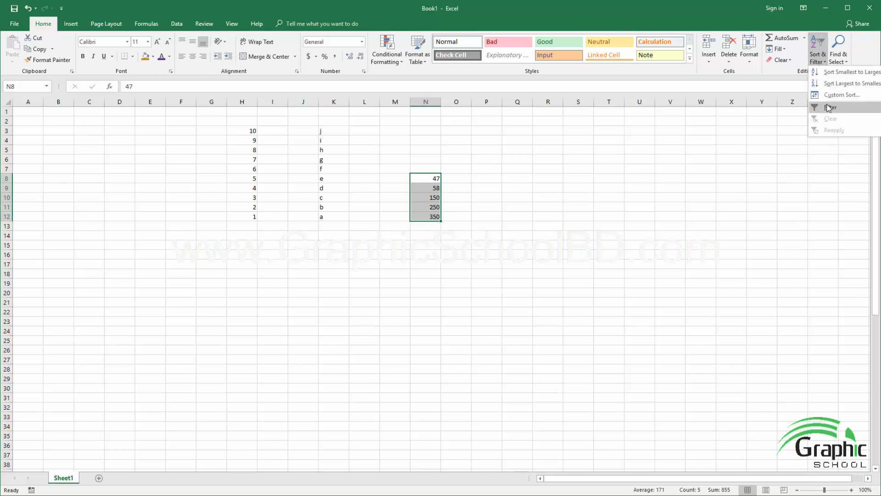
{"action": "left_click", "coordinate": [841, 86]}
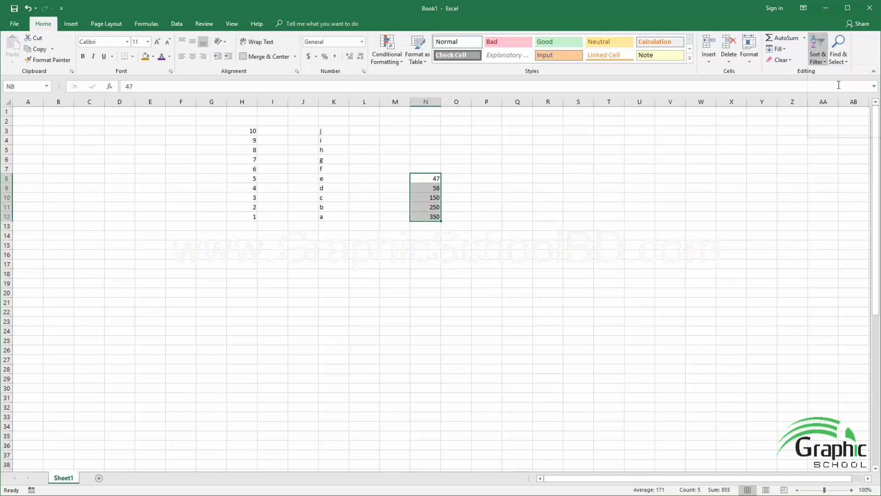
{"action": "left_click", "coordinate": [456, 203]}
{"action": "left_click", "coordinate": [431, 179]}
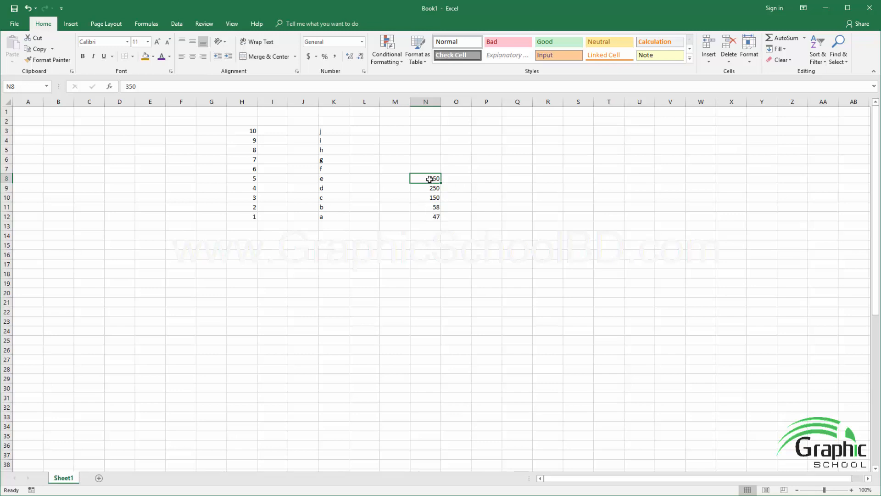
{"action": "left_click_drag", "start_coordinate": [430, 179], "coordinate": [429, 215]}
{"action": "left_click", "coordinate": [517, 216]}
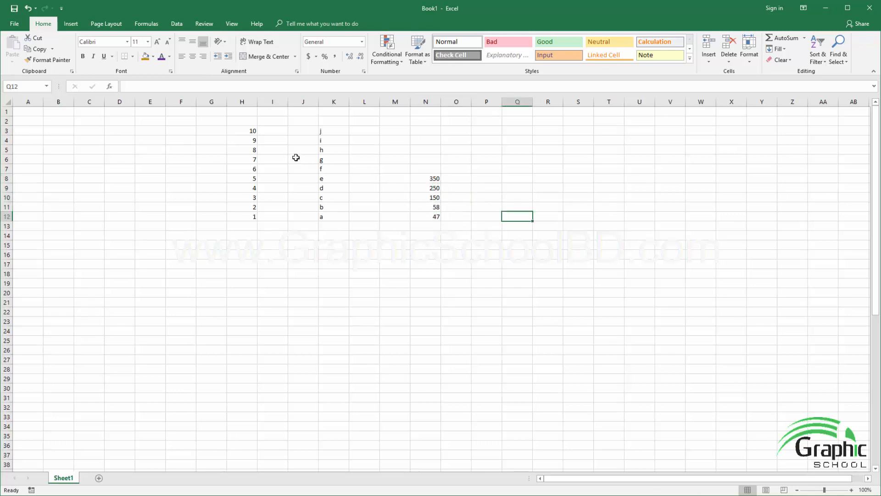
{"action": "left_click", "coordinate": [246, 134]}
{"action": "left_click_drag", "start_coordinate": [246, 134], "coordinate": [246, 141]}
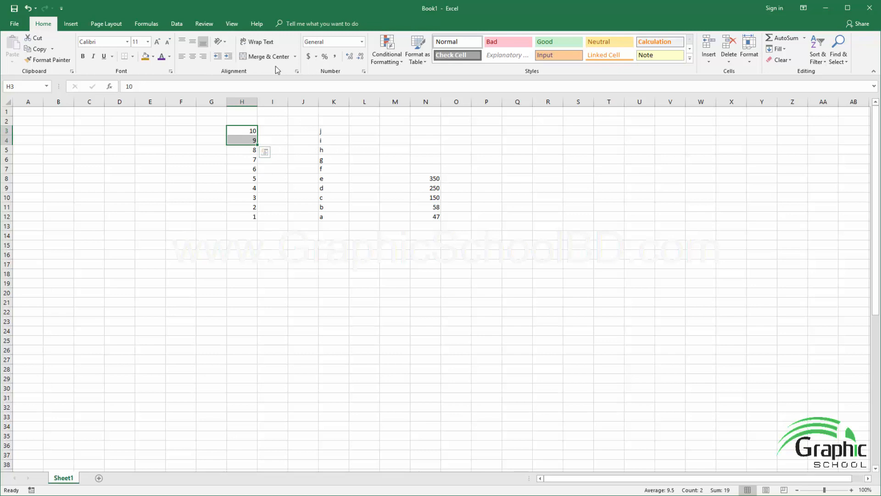
Fill cells H3:H4, H7 and H9:H10 with the standard yellow.
{"action": "left_click", "coordinate": [153, 60]}
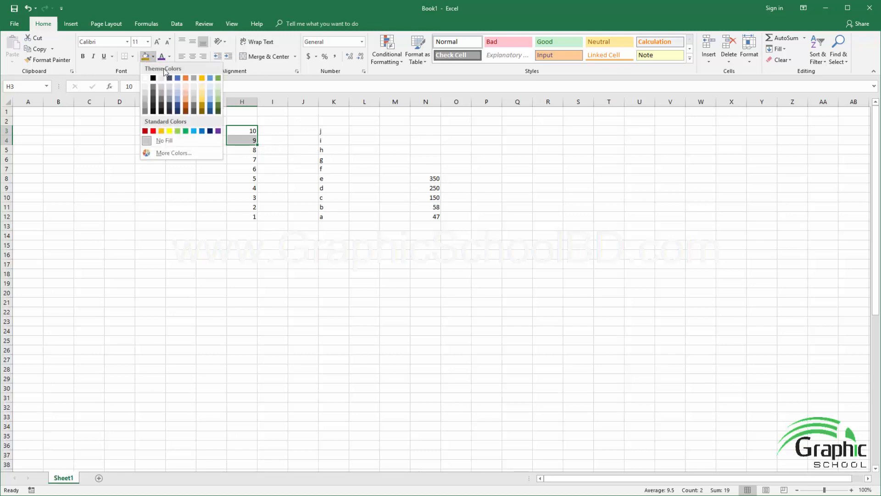
{"action": "left_click", "coordinate": [170, 132]}
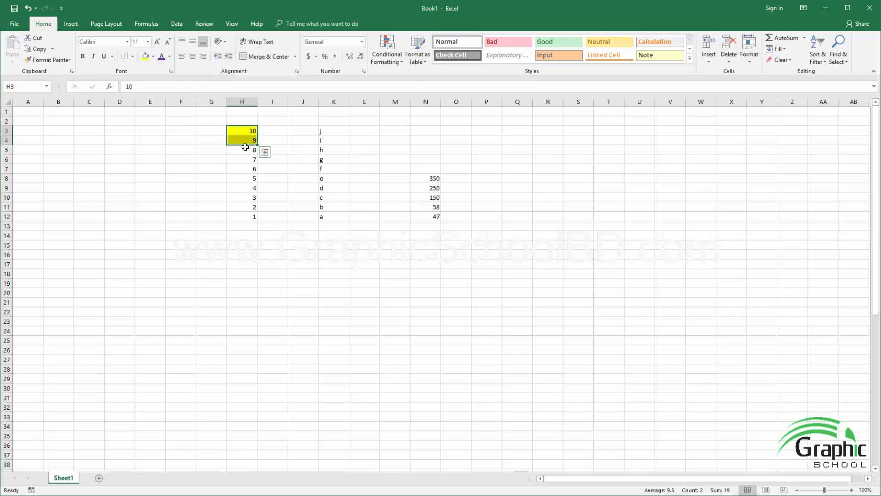
{"action": "left_click", "coordinate": [246, 148]}
{"action": "left_click_drag", "start_coordinate": [250, 167], "coordinate": [251, 176]}
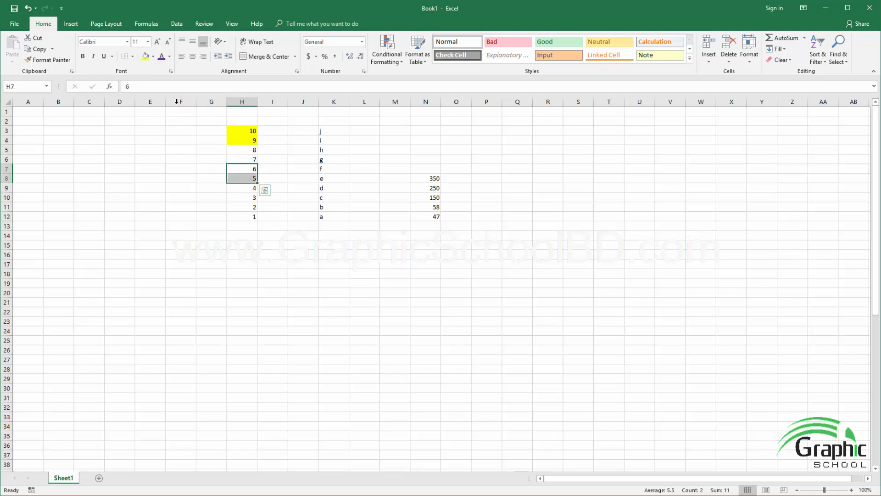
{"action": "left_click", "coordinate": [241, 175]}
{"action": "left_click", "coordinate": [242, 169]}
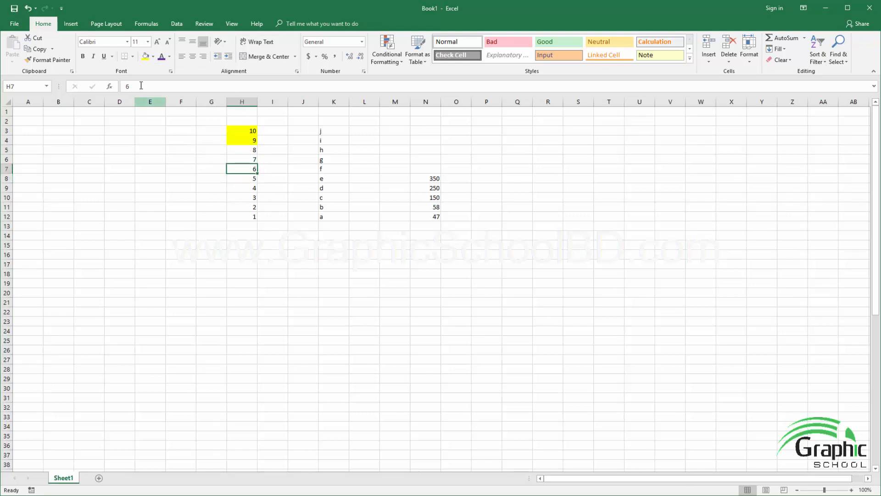
{"action": "left_click", "coordinate": [153, 56]}
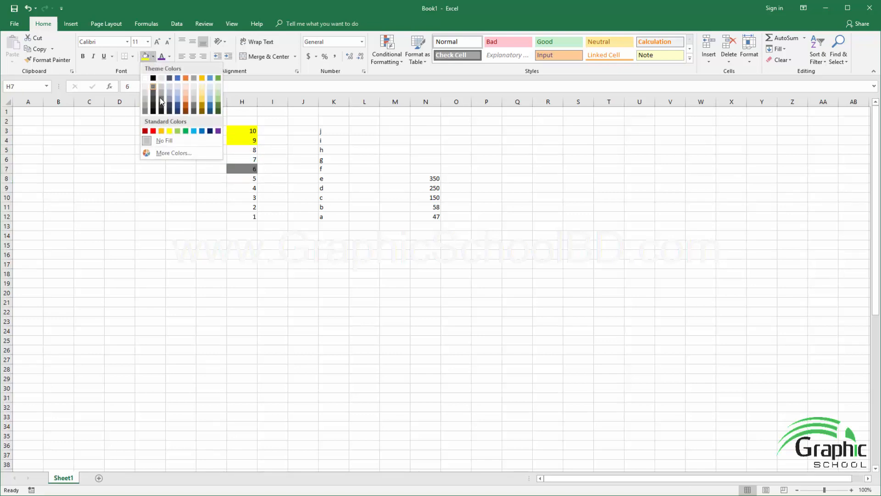
{"action": "left_click", "coordinate": [169, 131]}
{"action": "left_click_drag", "start_coordinate": [245, 188], "coordinate": [244, 198]}
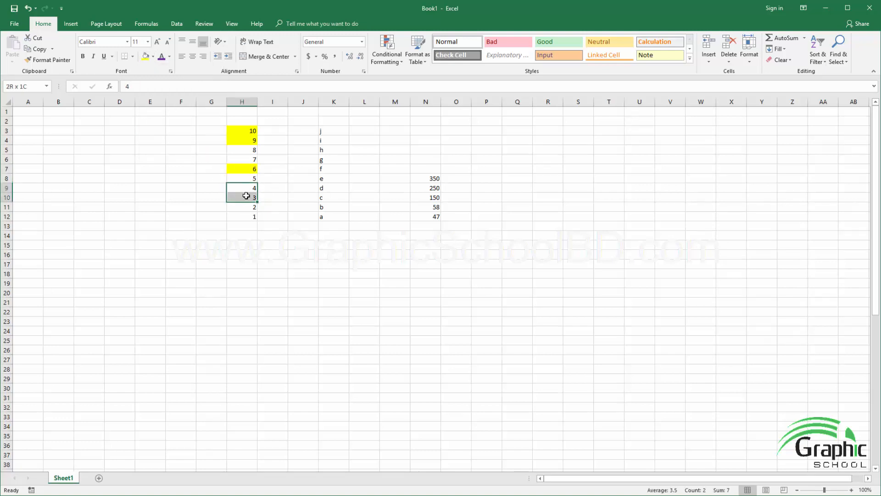
{"action": "left_click", "coordinate": [153, 56]}
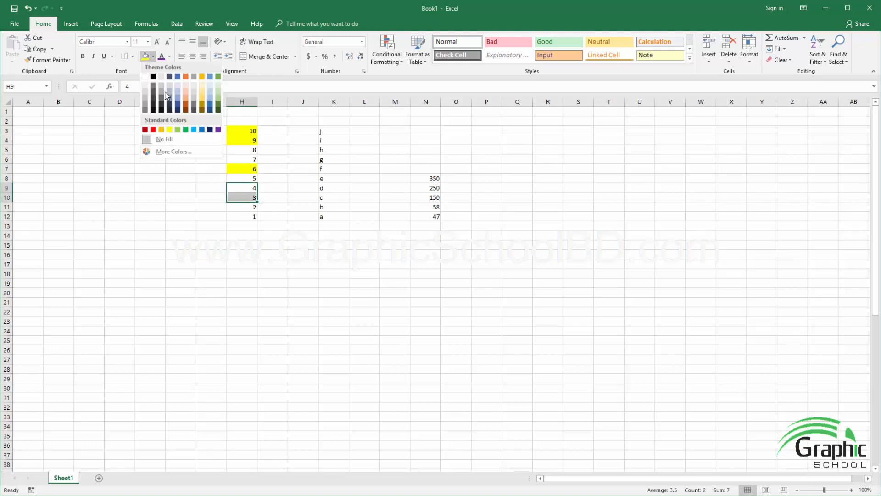
{"action": "left_click", "coordinate": [169, 130]}
Fill cells H5:H6 with the standard red.
{"action": "left_click_drag", "start_coordinate": [251, 150], "coordinate": [250, 159]}
{"action": "left_click", "coordinate": [153, 56]}
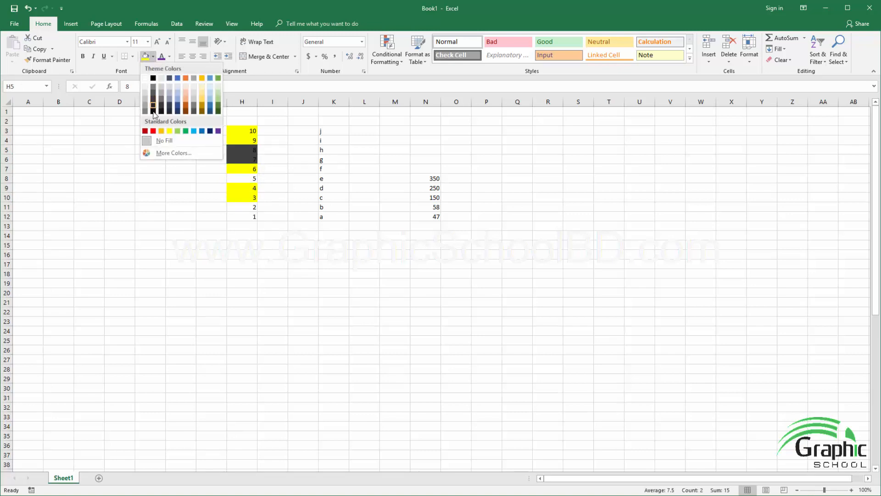
{"action": "left_click", "coordinate": [153, 130]}
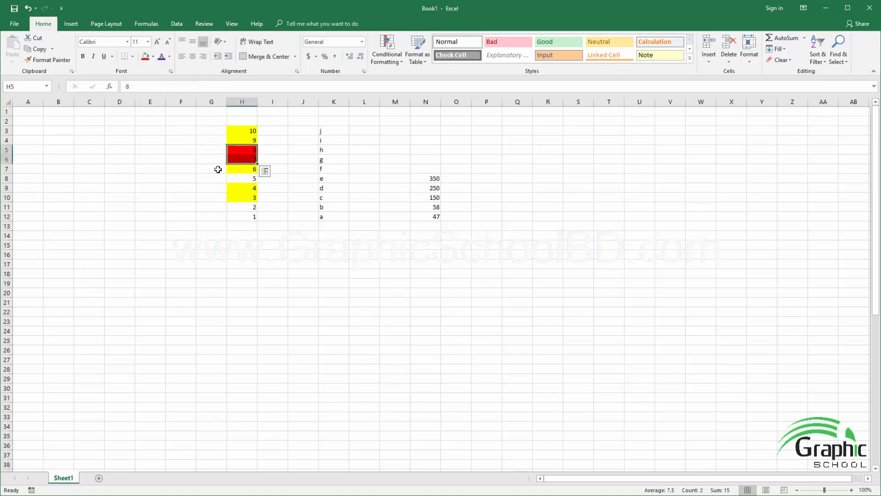
Fill cell H8 with light green and cells H11:H12 with the darker standard green.
{"action": "left_click", "coordinate": [235, 179]}
{"action": "left_click", "coordinate": [153, 56]}
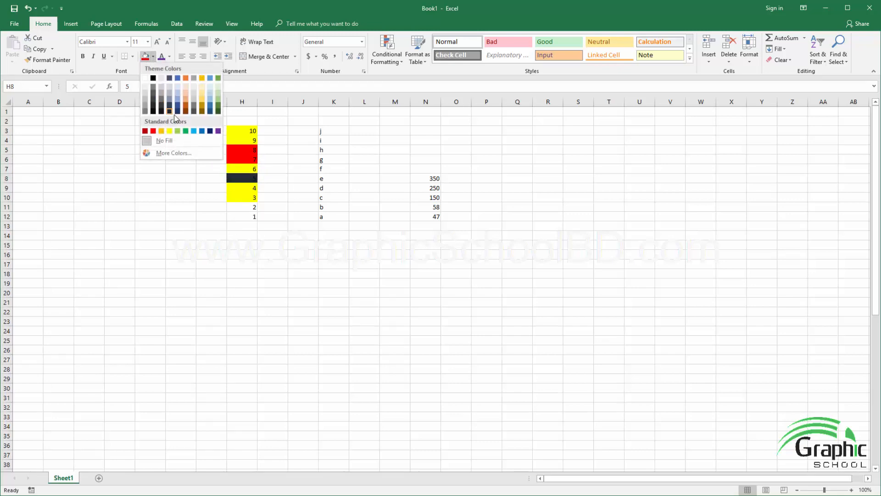
{"action": "left_click", "coordinate": [178, 129]}
{"action": "left_click_drag", "start_coordinate": [233, 207], "coordinate": [235, 216]}
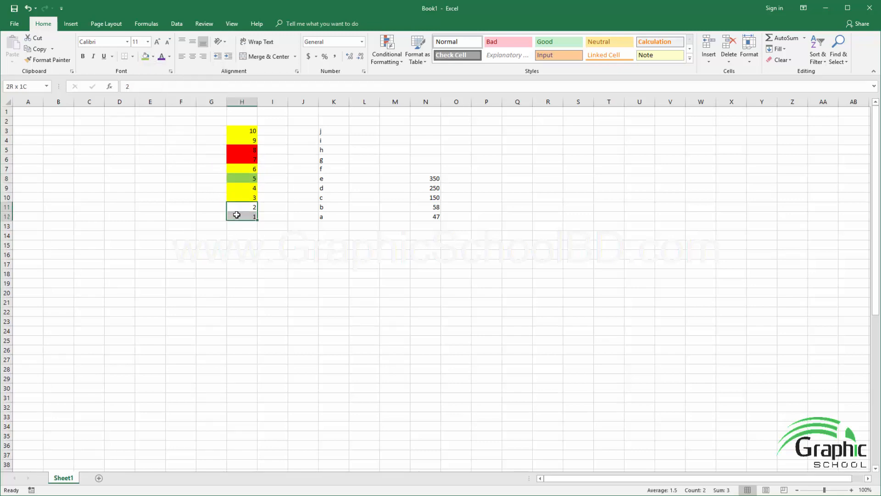
{"action": "left_click", "coordinate": [154, 57]}
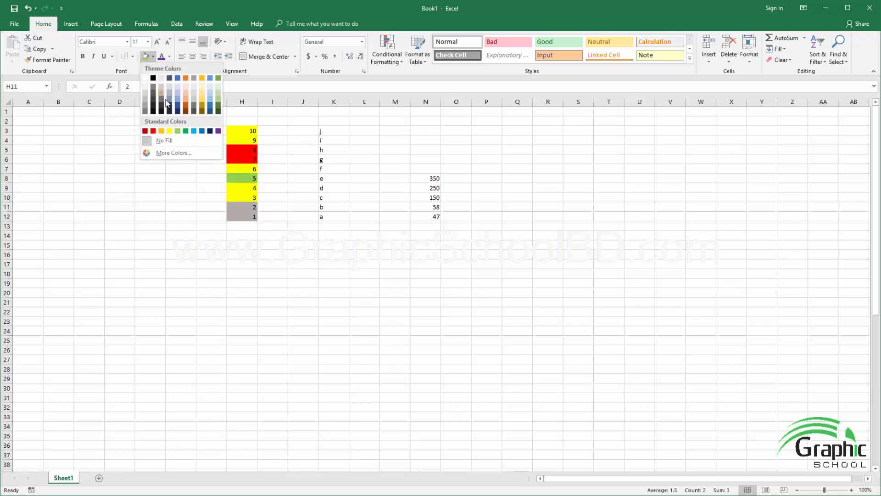
{"action": "left_click", "coordinate": [189, 131]}
{"action": "left_click", "coordinate": [260, 182]}
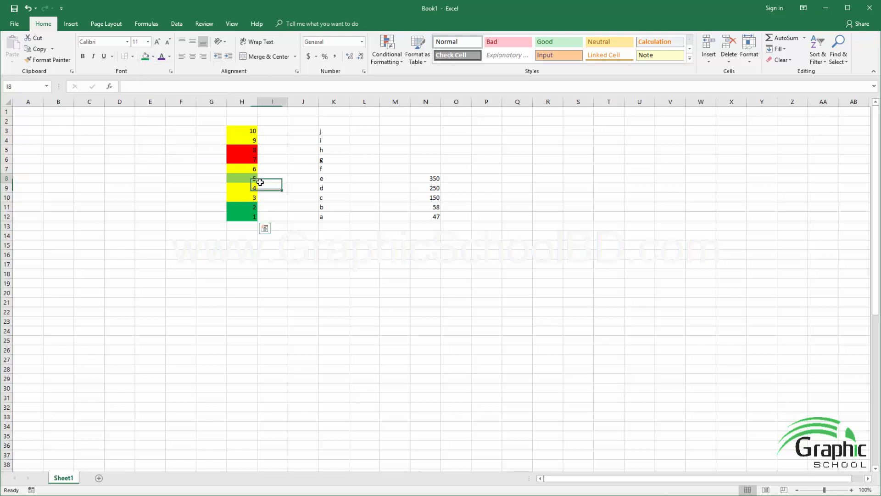
Start a Custom Sort on H3:H12, sorting by Column H on Cell Color.
{"action": "left_click_drag", "start_coordinate": [252, 131], "coordinate": [248, 218]}
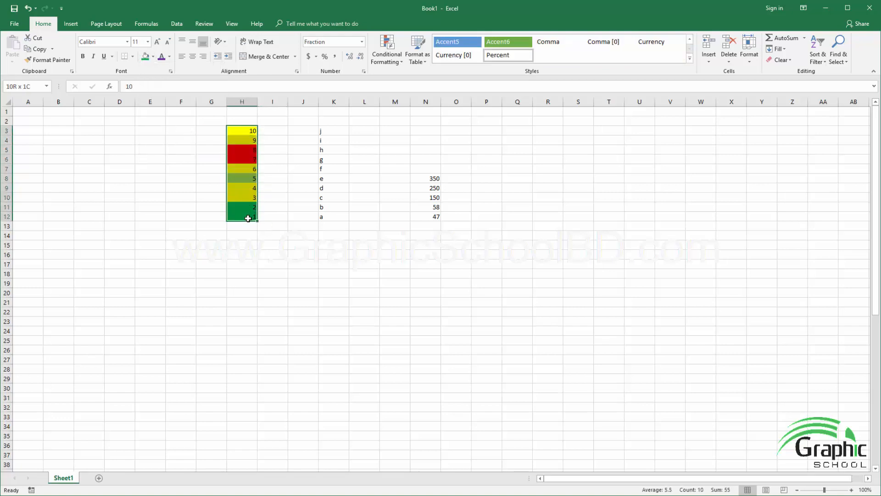
{"action": "left_click", "coordinate": [827, 62]}
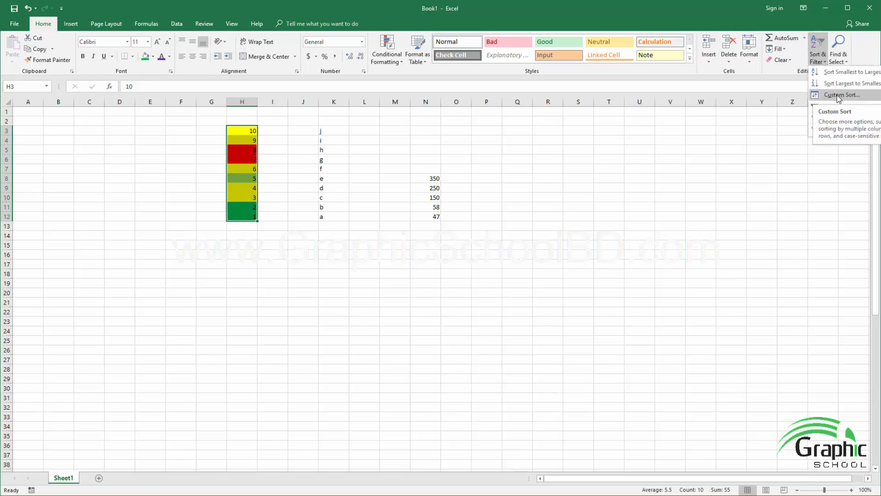
{"action": "left_click", "coordinate": [839, 95]}
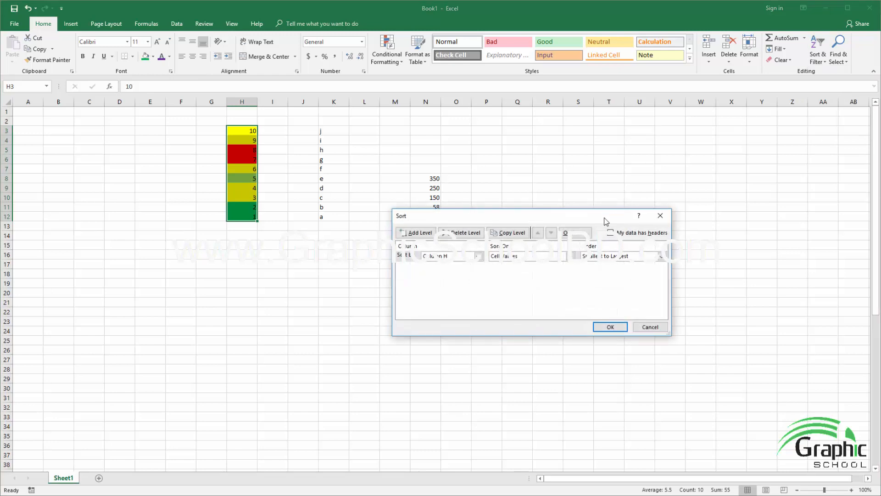
{"action": "left_click_drag", "start_coordinate": [570, 222], "coordinate": [514, 252]}
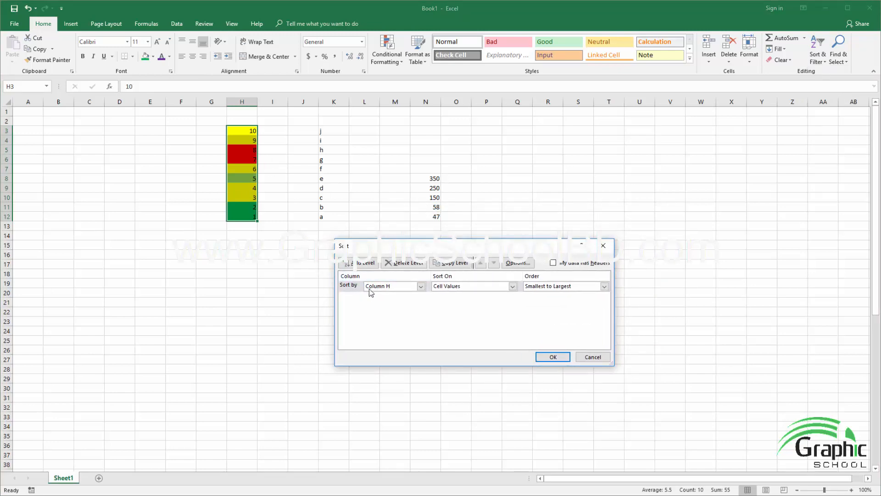
{"action": "left_click", "coordinate": [422, 286]}
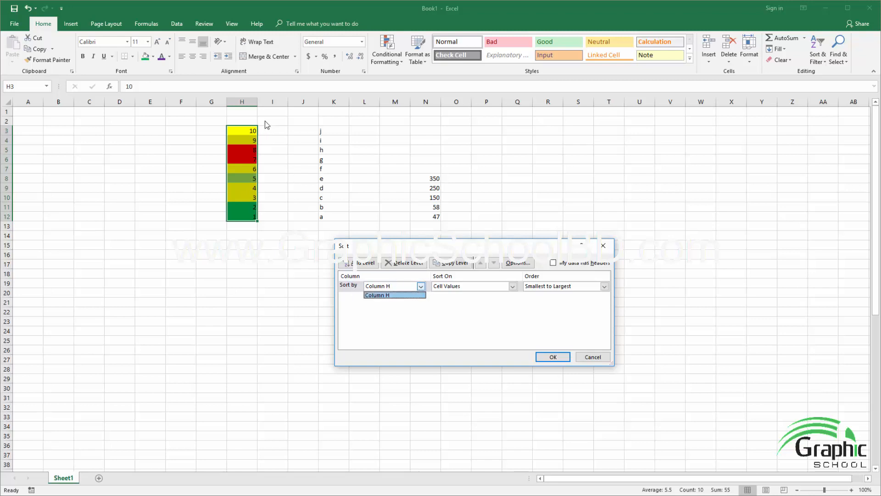
{"action": "left_click", "coordinate": [440, 303]}
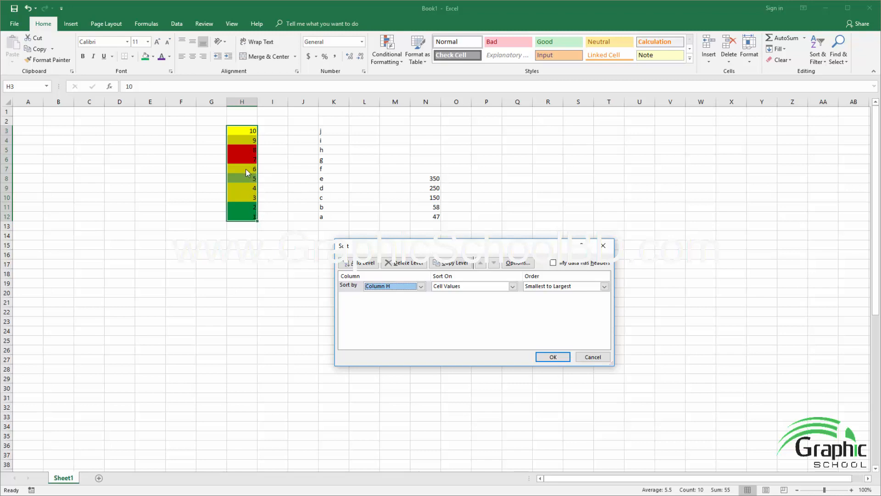
{"action": "left_click", "coordinate": [512, 285]}
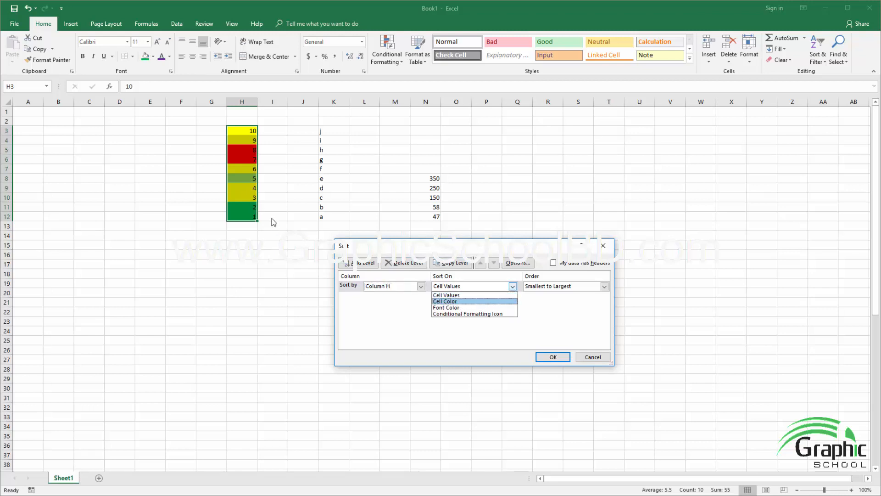
{"action": "left_click", "coordinate": [453, 302]}
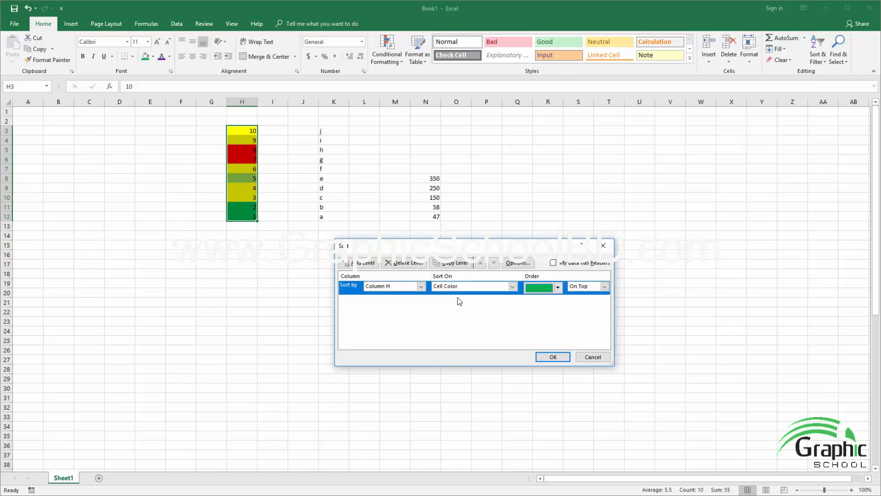
Set the sort order to yellow On Top and apply the sort to column H.
{"action": "left_click", "coordinate": [555, 289]}
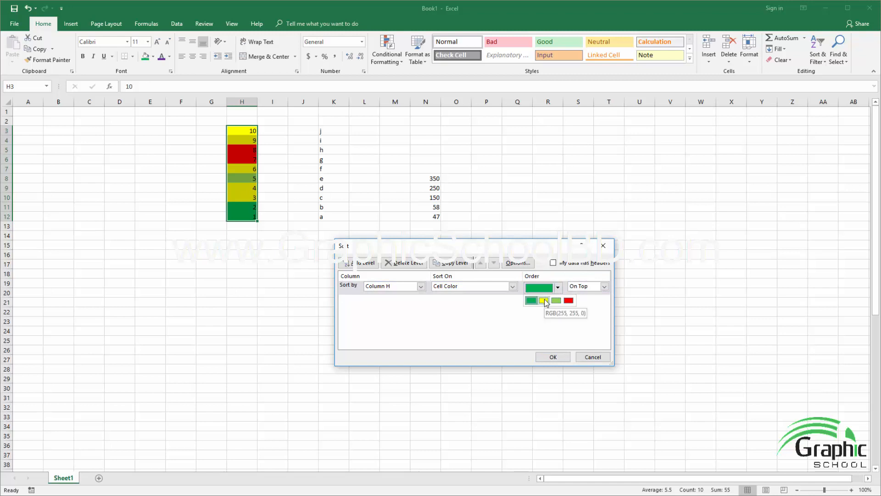
{"action": "left_click", "coordinate": [545, 301]}
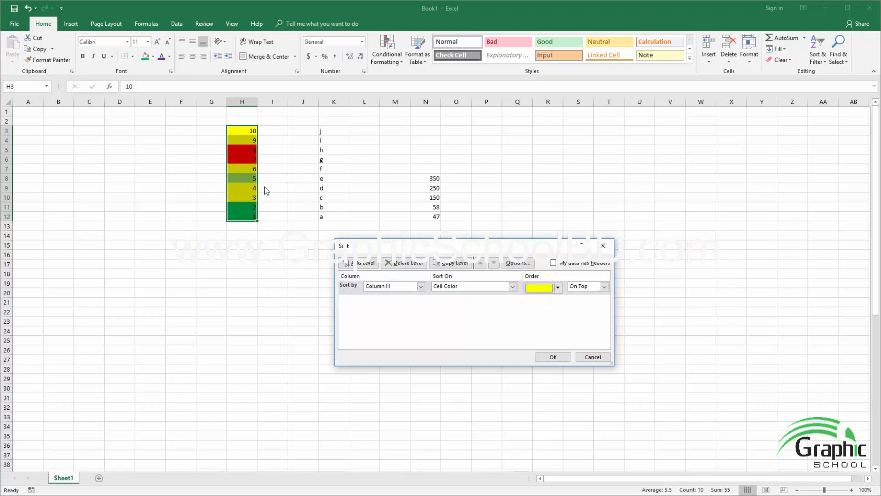
{"action": "left_click", "coordinate": [604, 286]}
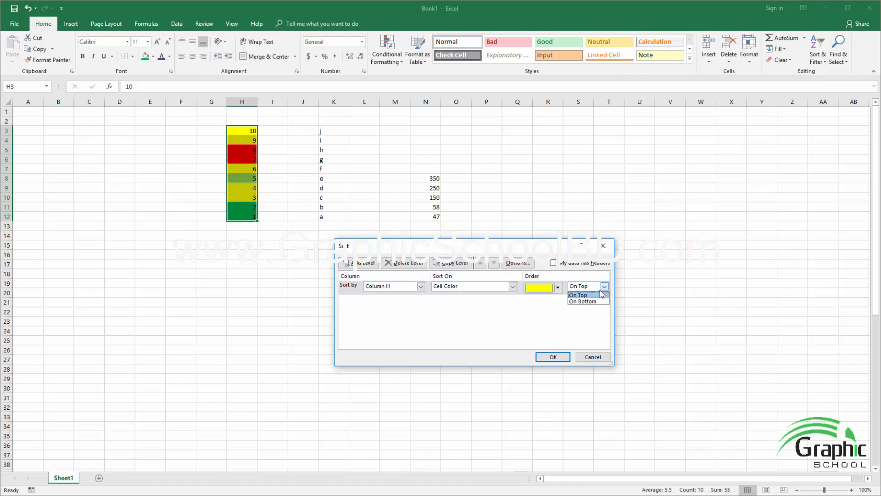
{"action": "left_click", "coordinate": [584, 312]}
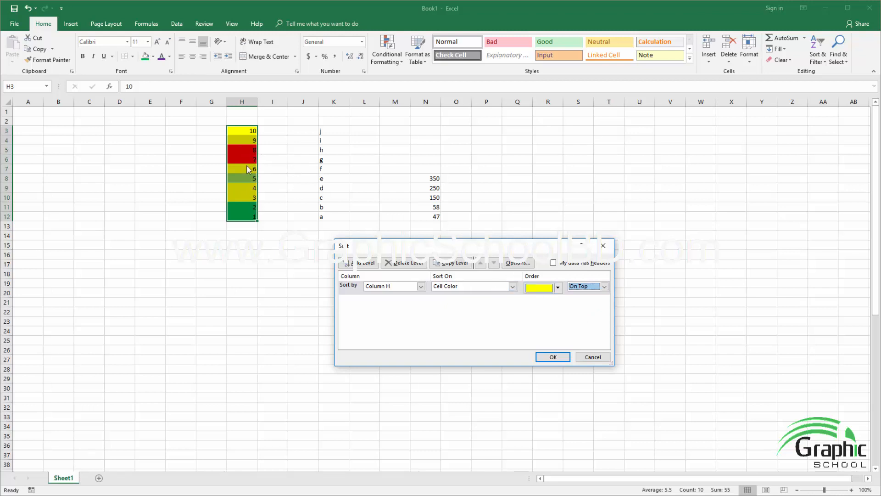
{"action": "left_click", "coordinate": [604, 286]}
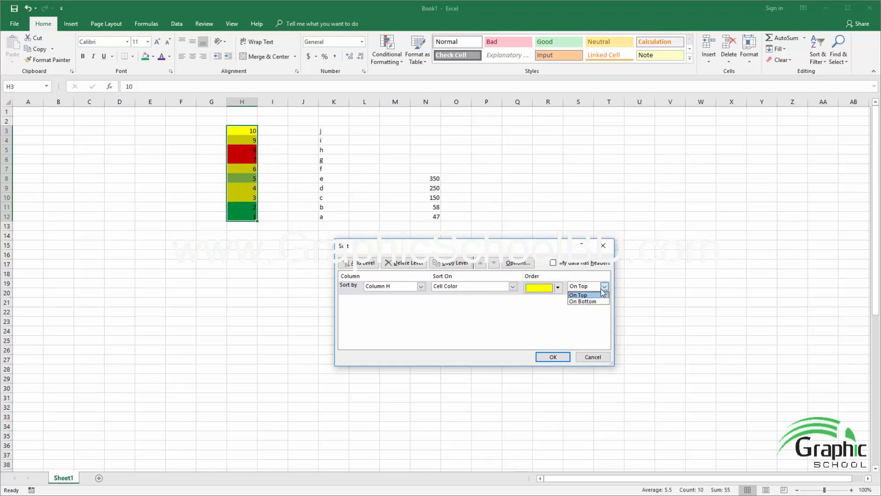
{"action": "left_click", "coordinate": [597, 296]}
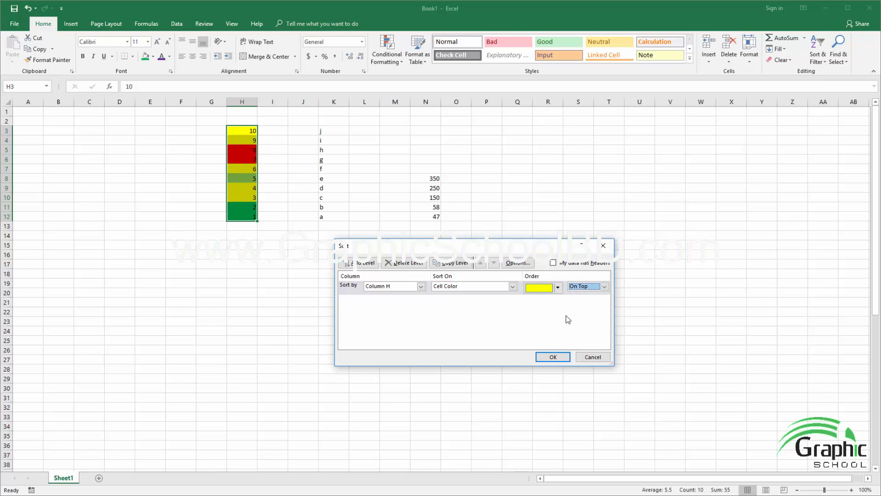
{"action": "left_click", "coordinate": [555, 359]}
{"action": "left_click", "coordinate": [310, 273]}
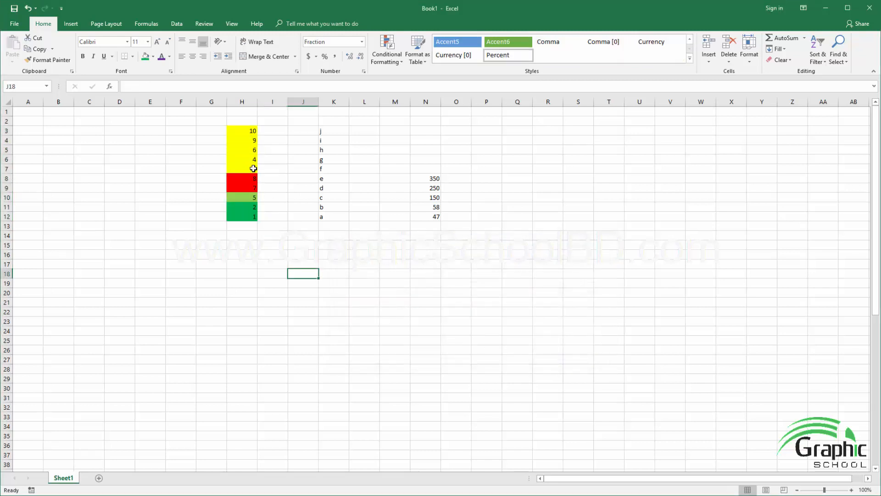
Examine the order of the yellow cells H3:H7 in the sorted column.
{"action": "left_click_drag", "start_coordinate": [239, 130], "coordinate": [243, 163]}
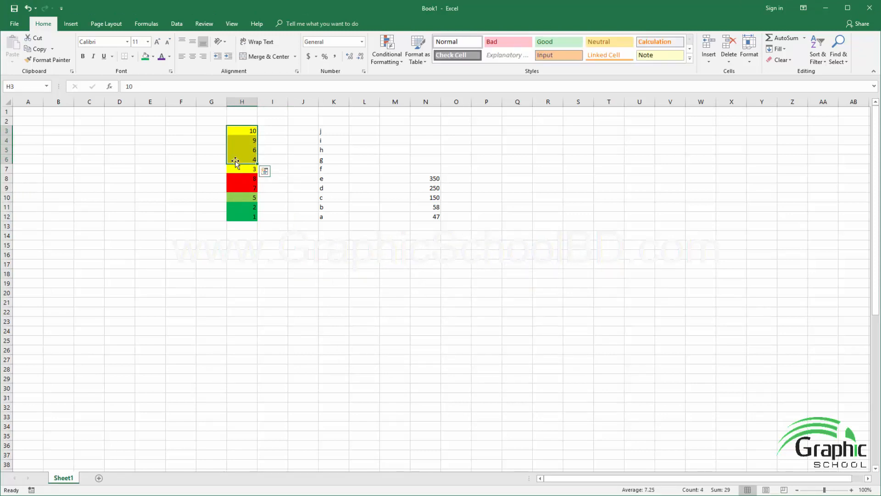
{"action": "left_click_drag", "start_coordinate": [236, 132], "coordinate": [239, 167]}
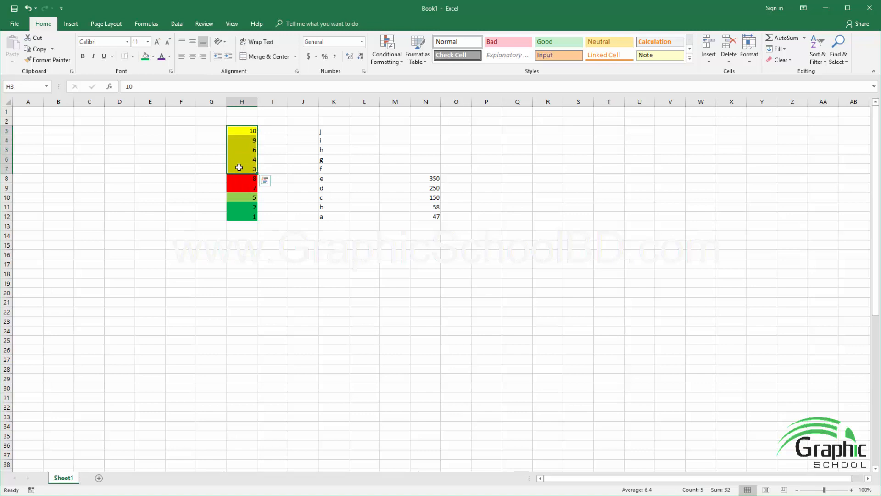
{"action": "left_click", "coordinate": [241, 148]}
{"action": "left_click_drag", "start_coordinate": [243, 133], "coordinate": [242, 164]}
{"action": "left_click", "coordinate": [241, 132]}
{"action": "left_click_drag", "start_coordinate": [241, 132], "coordinate": [242, 168]}
{"action": "left_click", "coordinate": [243, 132]}
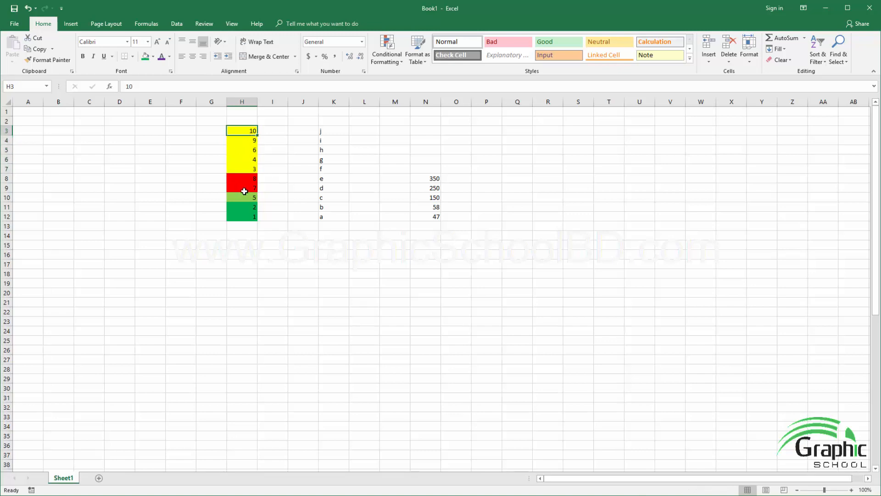